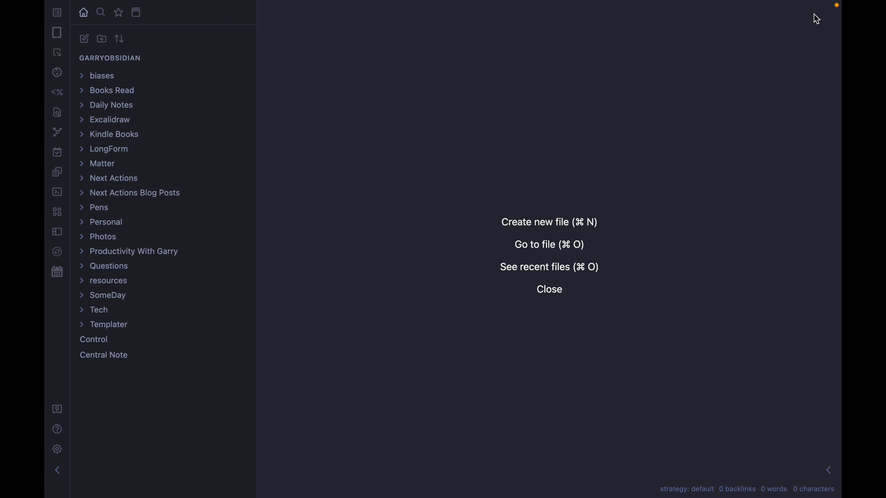
# Switch to the Finder window, expand the vault's Questions folder to examine its Markdown files, and return to Obsidian
pyautogui.hotkey('ctrl', 'Left')
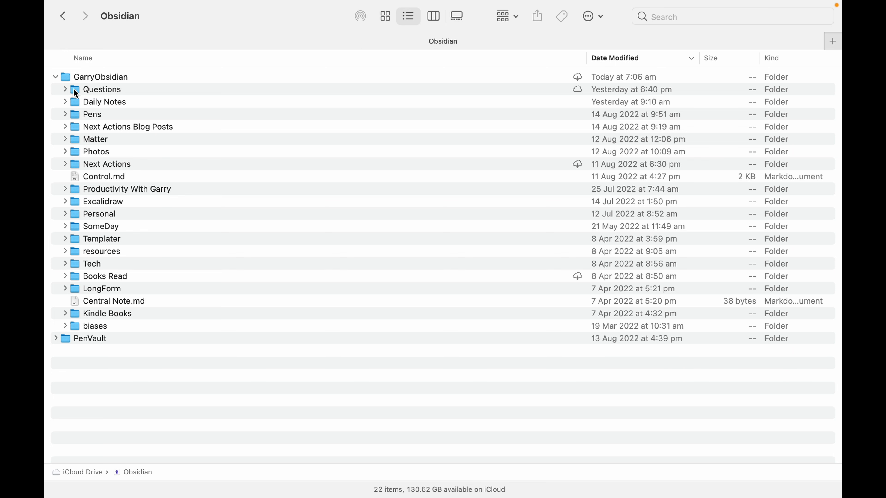
pyautogui.click(65, 90)
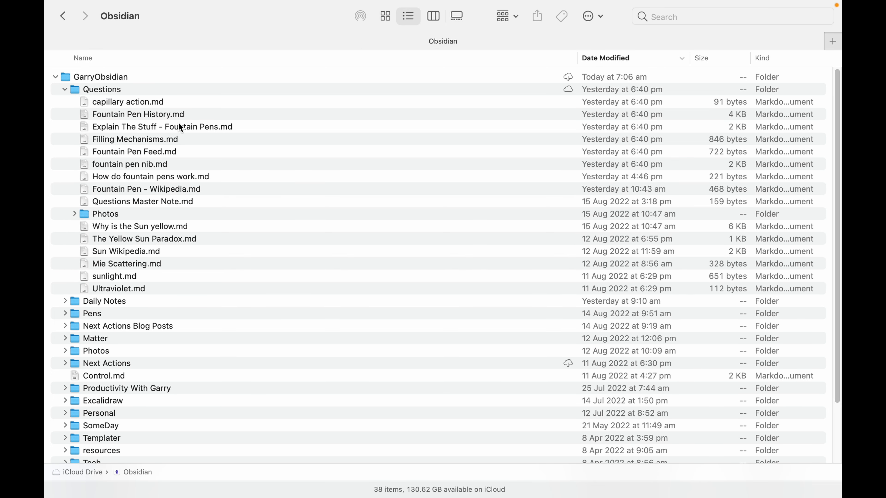
pyautogui.press('super+Tab')
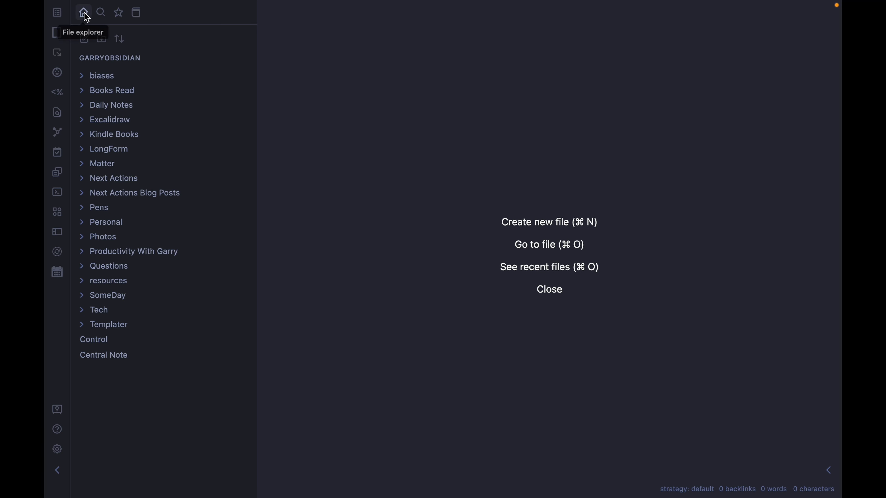
# View the vault's search and starred items, and return to the file explorer
pyautogui.click(101, 15)
pyautogui.click(121, 15)
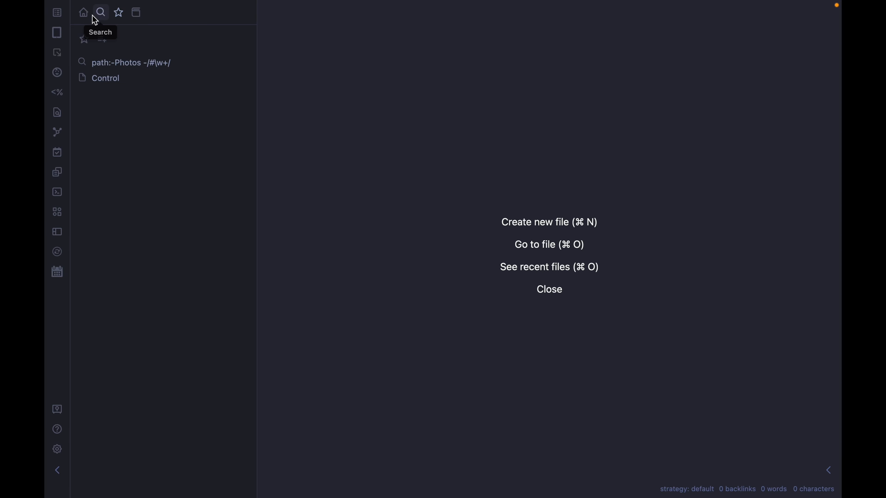
pyautogui.click(85, 15)
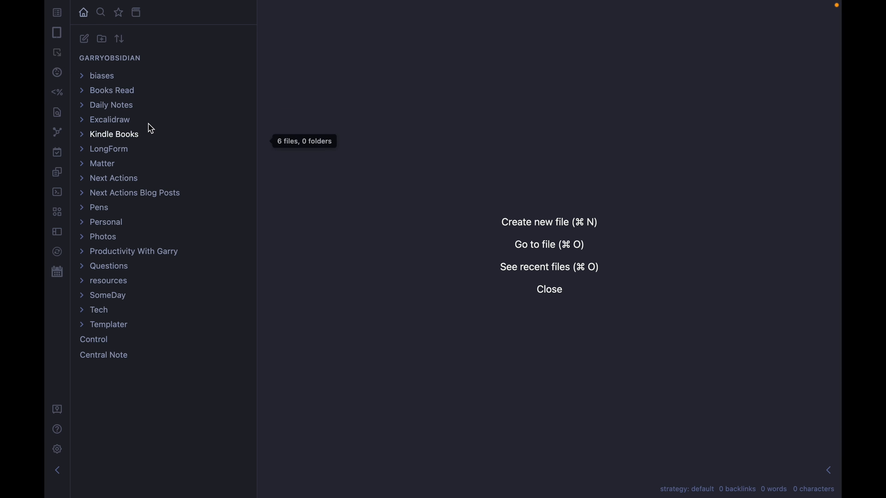
# Open the Control note, fold its Video and Miscellaneous sections, and unfold the Pen List section
pyautogui.click(99, 342)
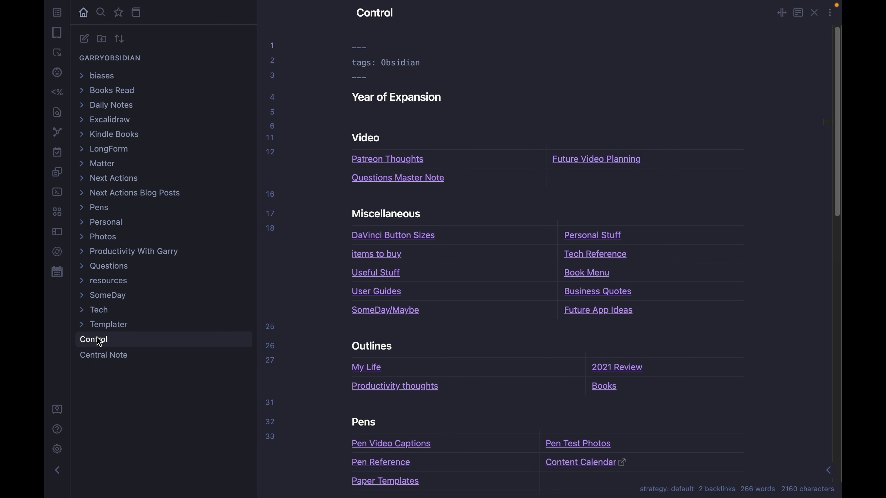
pyautogui.scroll(-1, 384, 244)
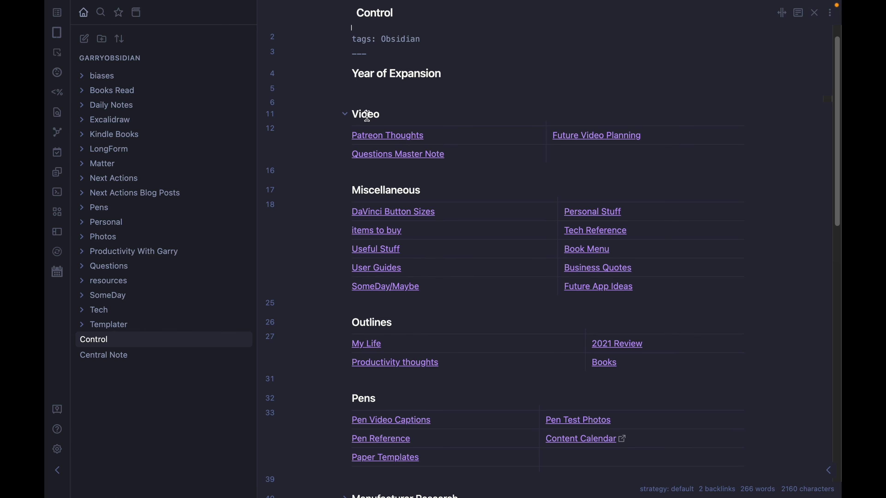
pyautogui.click(345, 115)
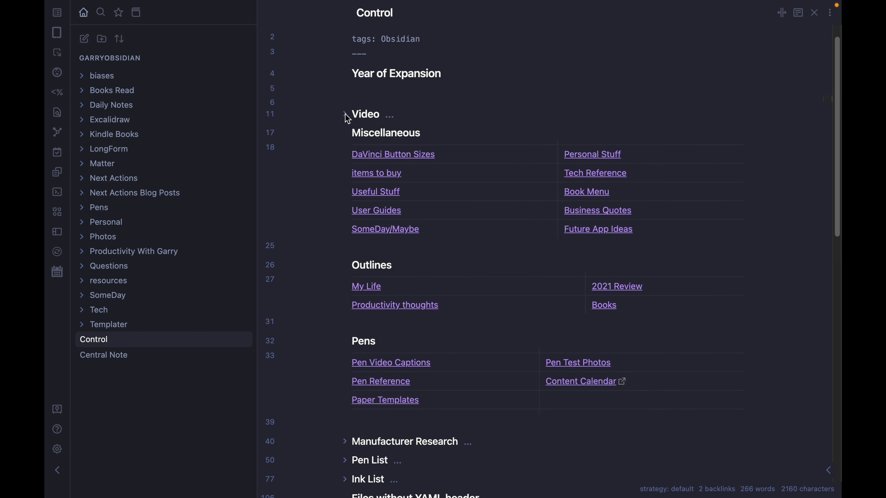
pyautogui.click(346, 134)
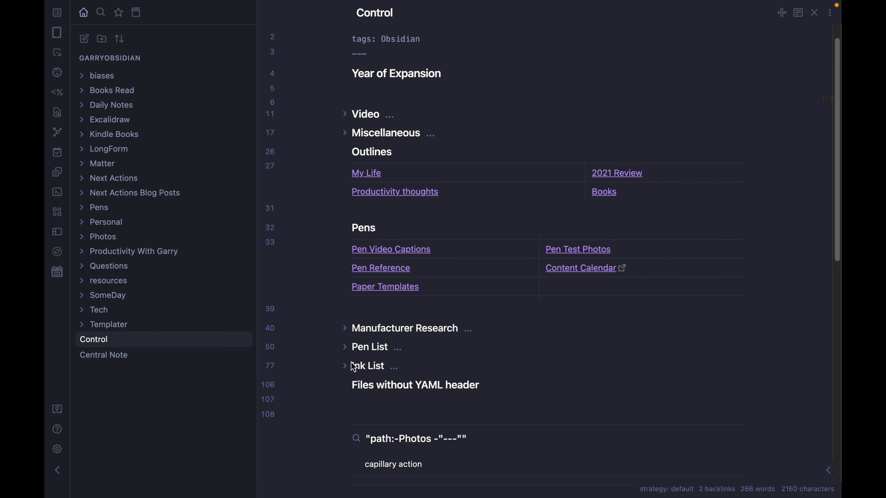
pyautogui.click(347, 349)
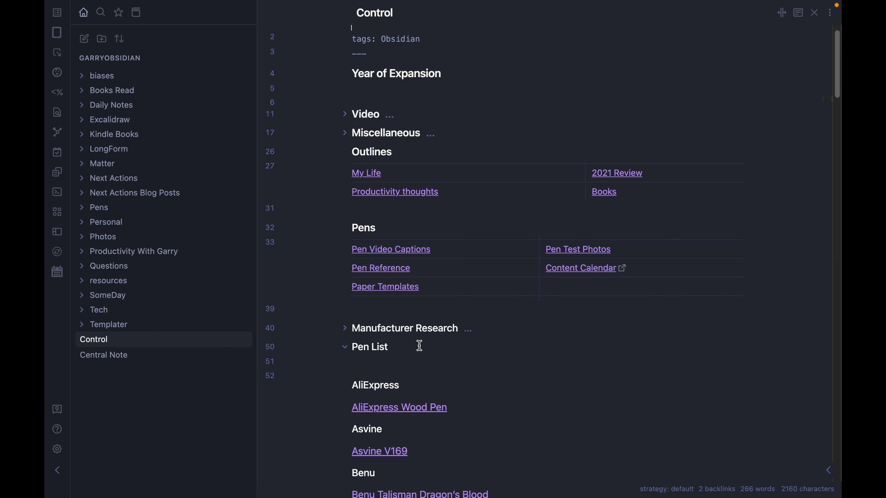
# Examine the Control note's Pen List and its queries for files without a YAML header and untagged notes
pyautogui.scroll(-1, 444, 368)
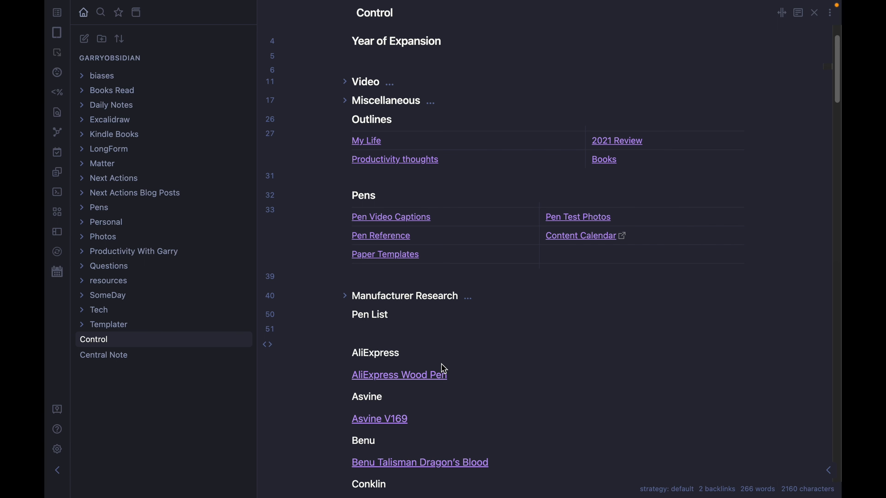
pyautogui.scroll(-15, 489, 345)
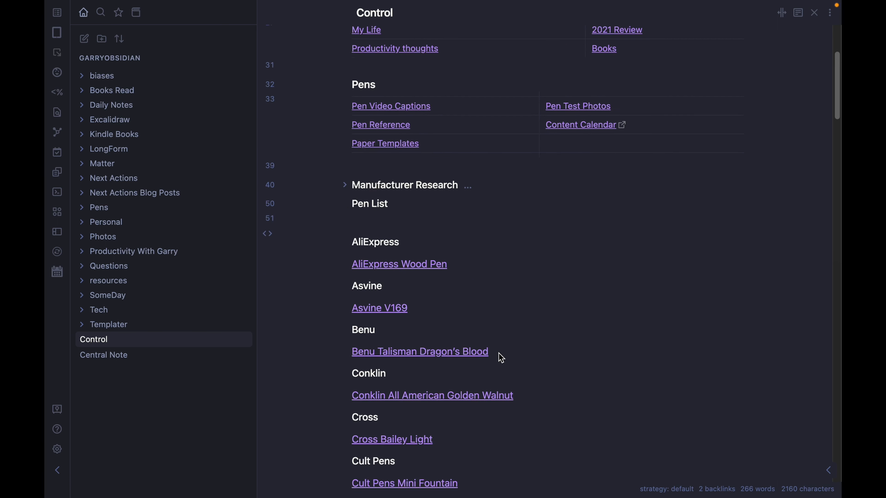
pyautogui.scroll(-7, 515, 375)
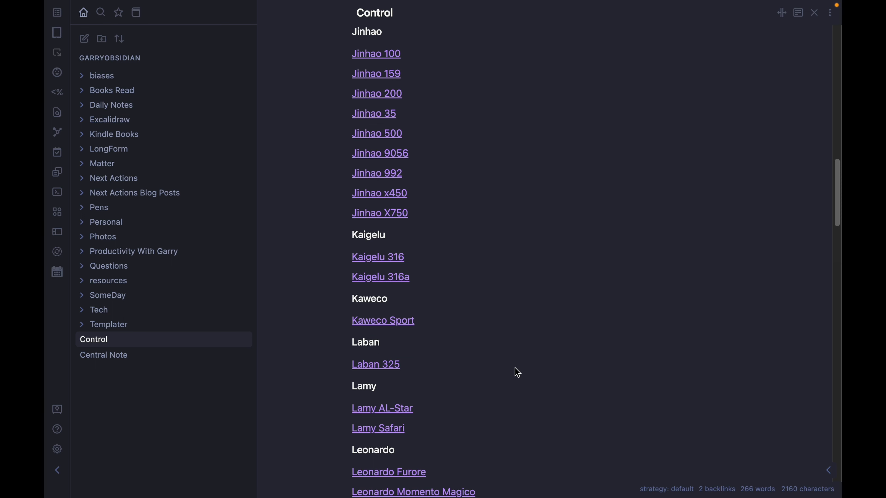
pyautogui.scroll(-15, 518, 372)
pyautogui.scroll(1, 502, 333)
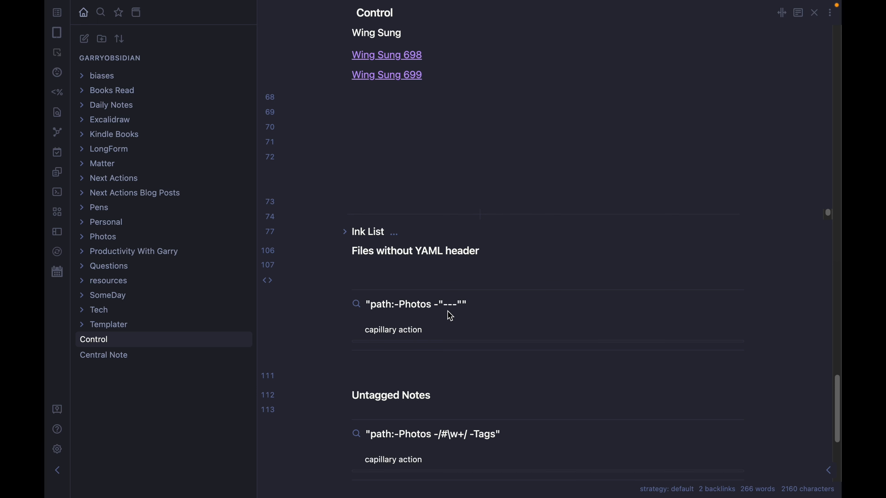
pyautogui.scroll(-1, 544, 418)
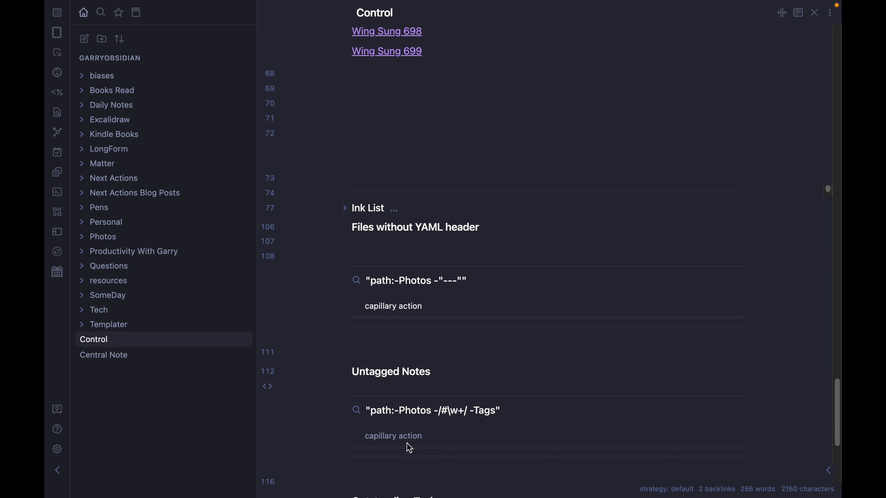
# Look through the Editor, Appearance and Community plugins settings, and close the settings
pyautogui.click(57, 450)
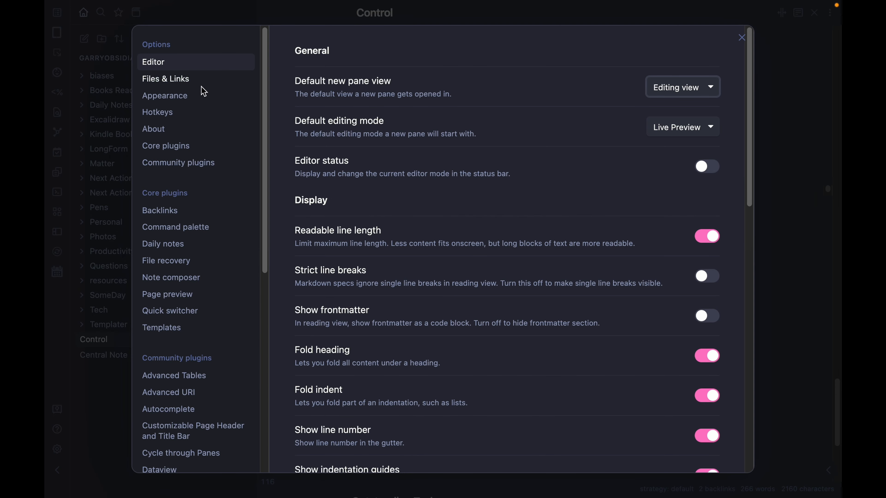
pyautogui.scroll(-5, 212, 167)
pyautogui.scroll(3, 214, 168)
pyautogui.click(165, 96)
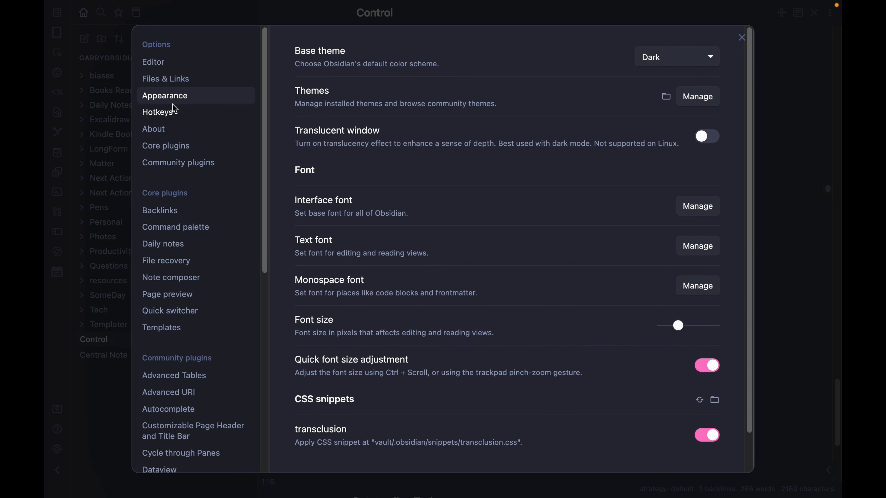
pyautogui.click(198, 166)
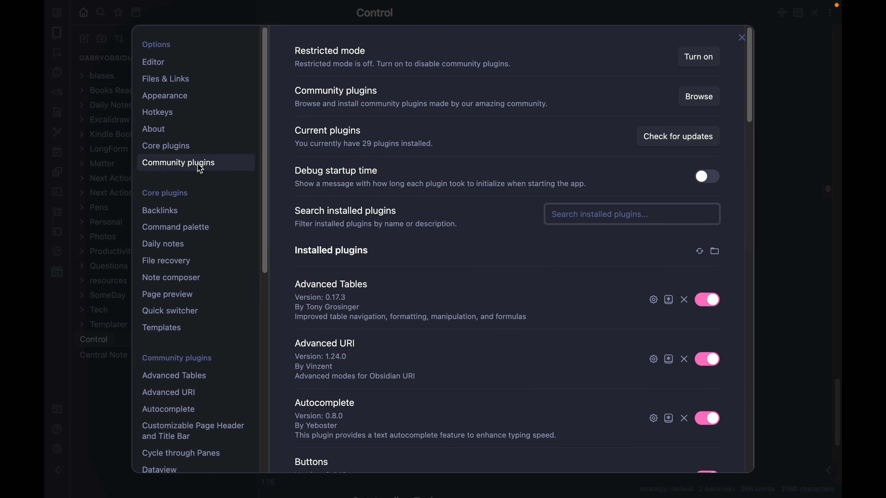
pyautogui.click(741, 37)
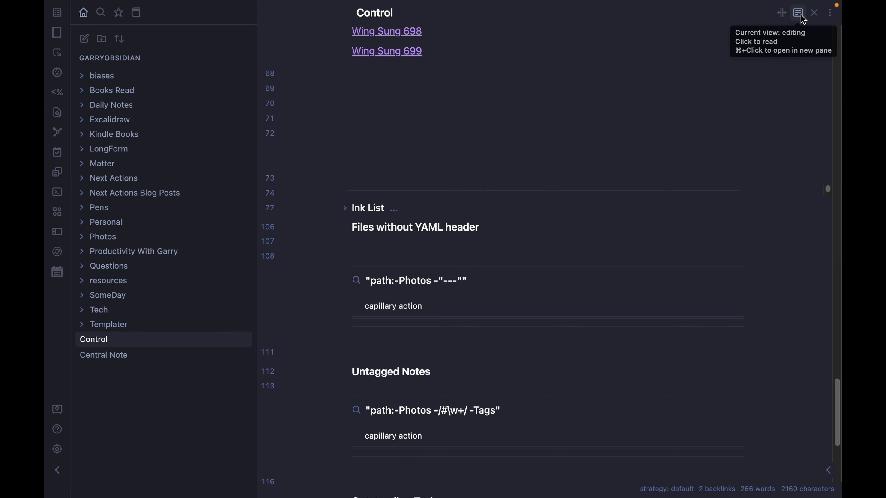
# Switch the Control note to reading view and add a new note from it
pyautogui.scroll(15, 702, 175)
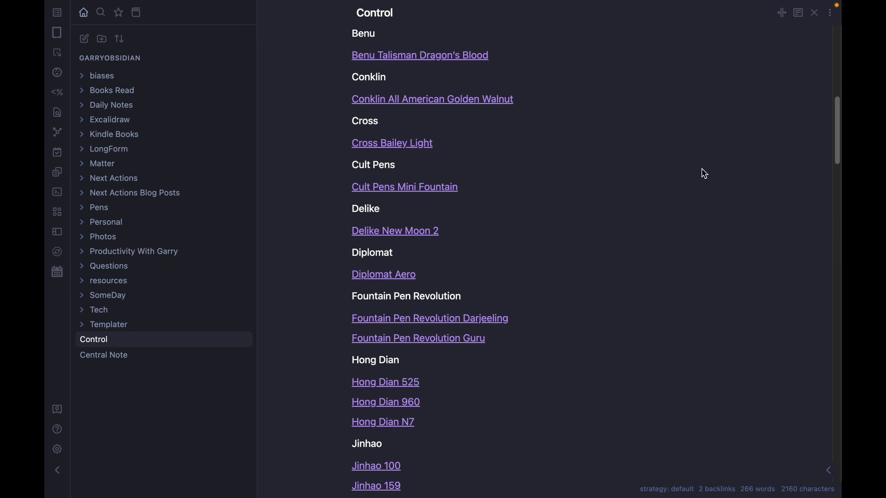
pyautogui.click(801, 20)
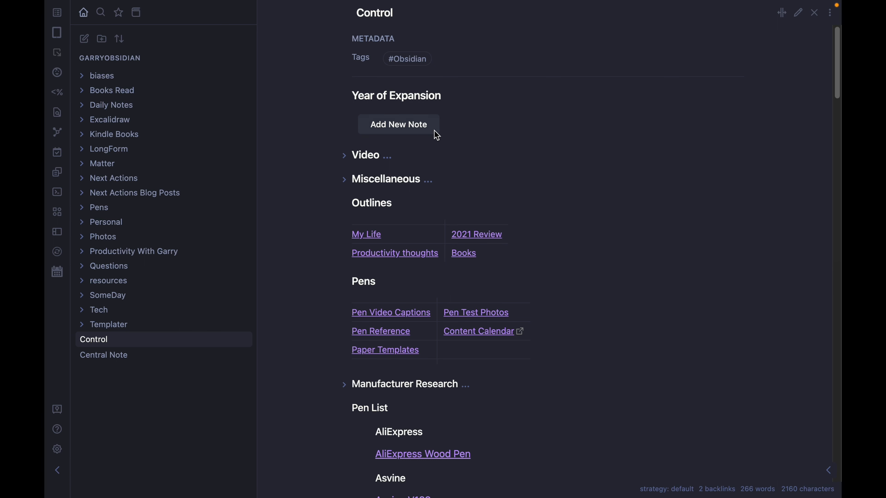
pyautogui.click(416, 125)
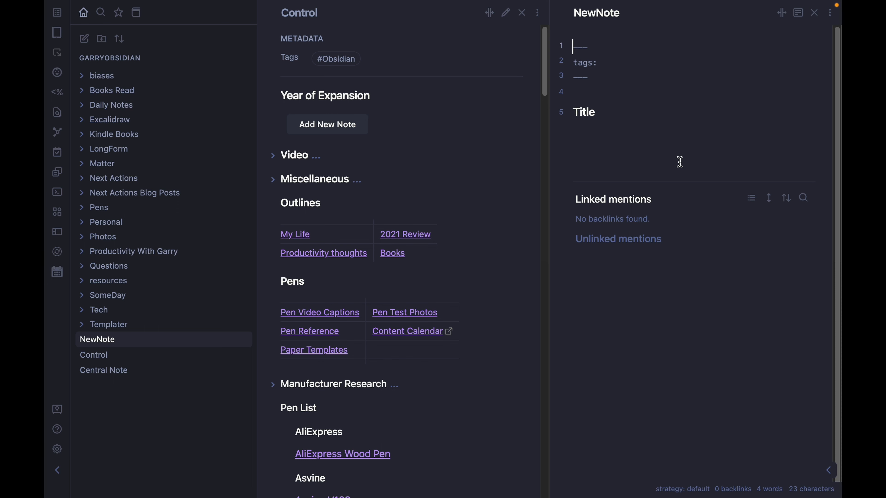
# Rename the new note as Laban Test and replace its placeholder heading with "Laban Test"
pyautogui.click(608, 17)
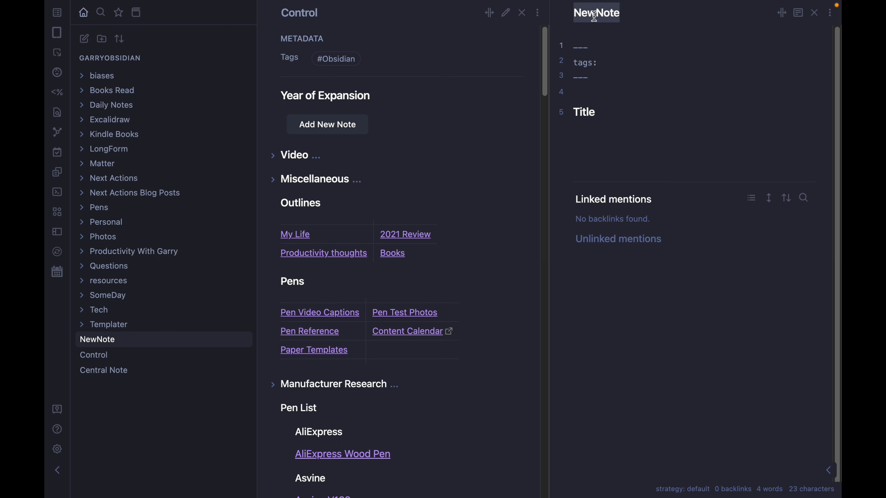
pyautogui.write('Laban Test')
pyautogui.press('Return')
pyautogui.write('Laban')
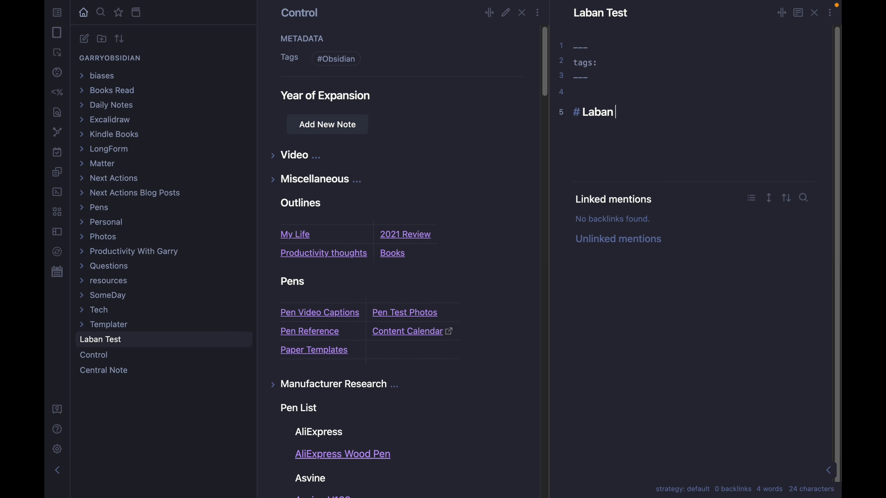
pyautogui.write(' Test')
pyautogui.press('Return')
pyautogui.press('Return')
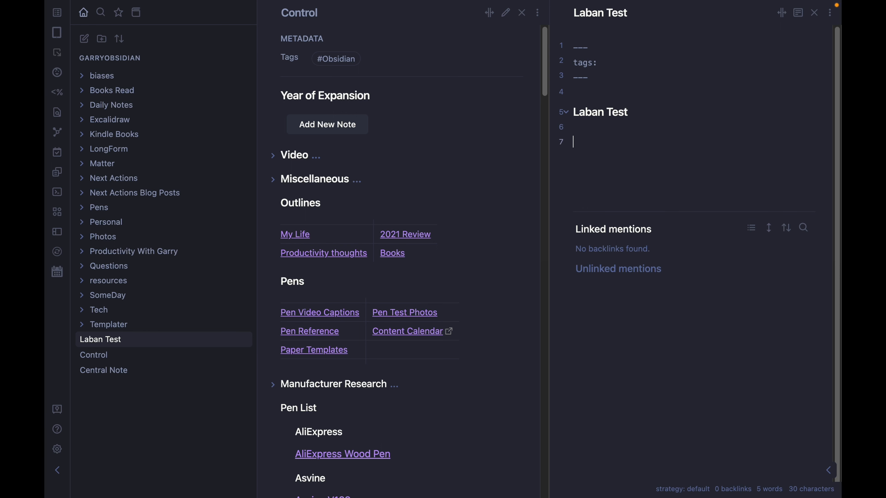
# Fill the note body with three separate lines of filler text: "lkajhaishd", "adasdkjhaslkha" and "lkajsdksahdkjasbkj"
pyautogui.write('lkajhaishd')
pyautogui.press('Return')
pyautogui.press('Return')
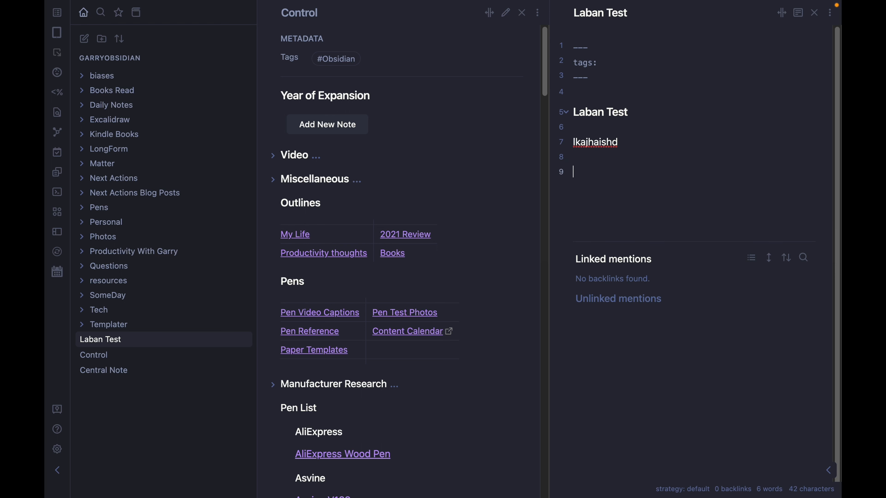
pyautogui.write('adasdkjhaslkha')
pyautogui.press('Return')
pyautogui.press('Return')
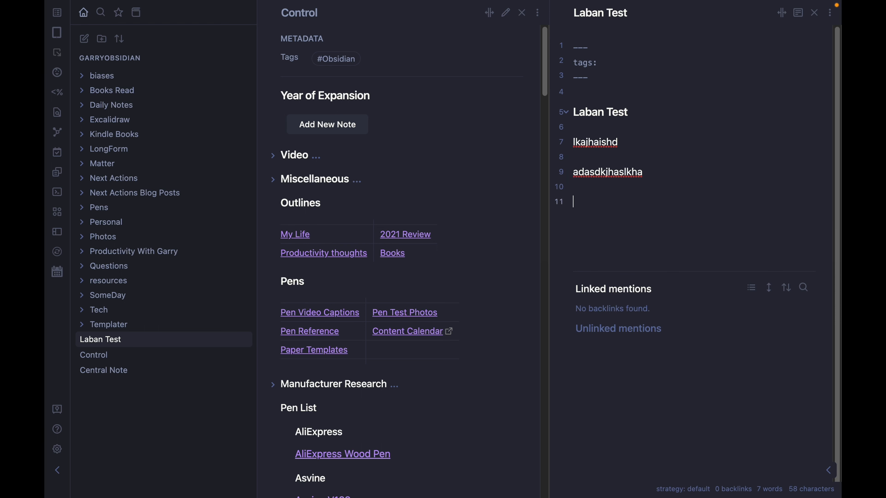
pyautogui.write('lkajsdksahdkjasbkj')
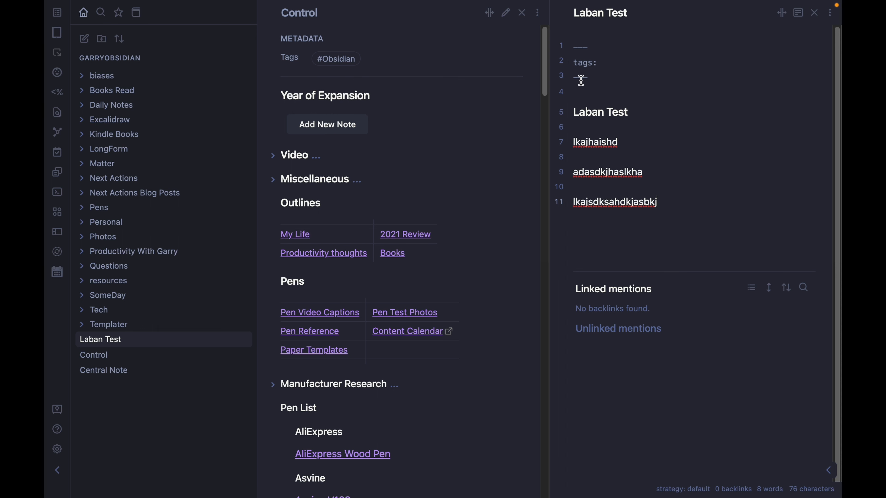
# Replace the note's frontmatter with tags and ManufacturerName fields set to pen and Laban, and check the Control note's Laban listing
pyautogui.moveTo(591, 84); pyautogui.dragTo(565, 47)
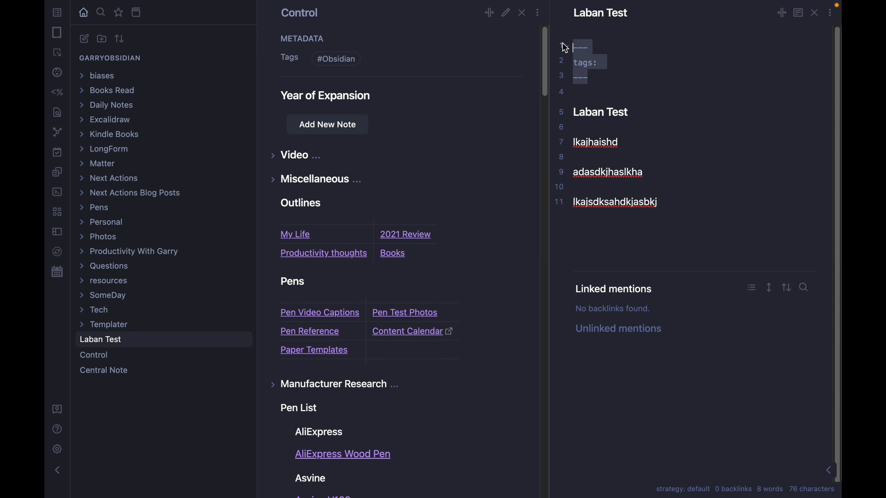
pyautogui.write('--- tags: ManufacturerName: ---')
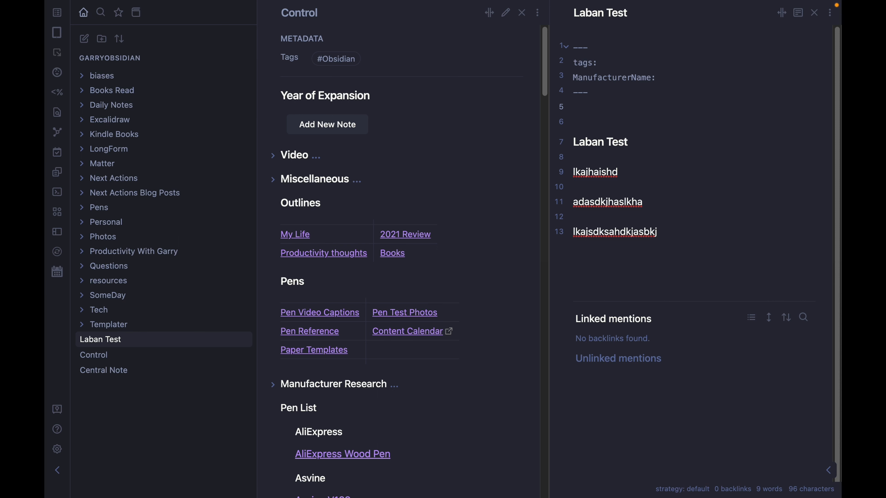
pyautogui.click(615, 61)
pyautogui.write('pen')
pyautogui.write('Laban')
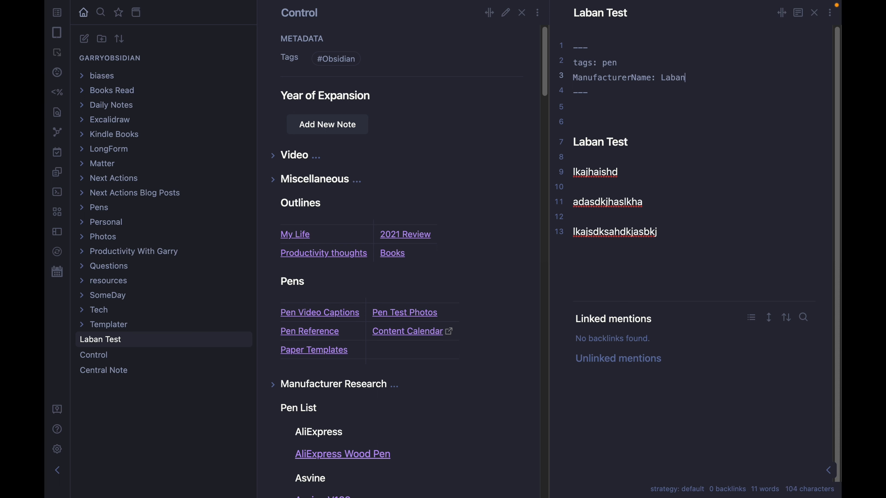
pyautogui.scroll(-20, 328, 215)
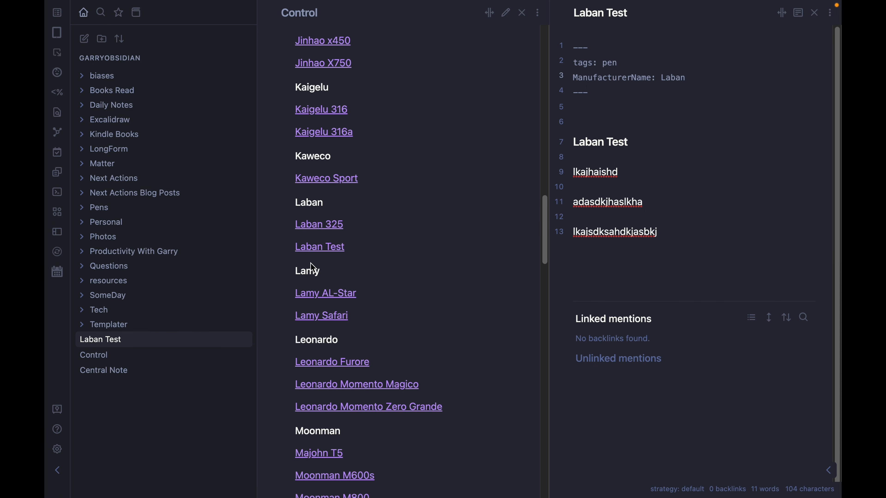
# Add the fountainpen and Notetaking tags after pen in the frontmatter, without their hash signs
pyautogui.click(662, 63)
pyautogui.write('#')
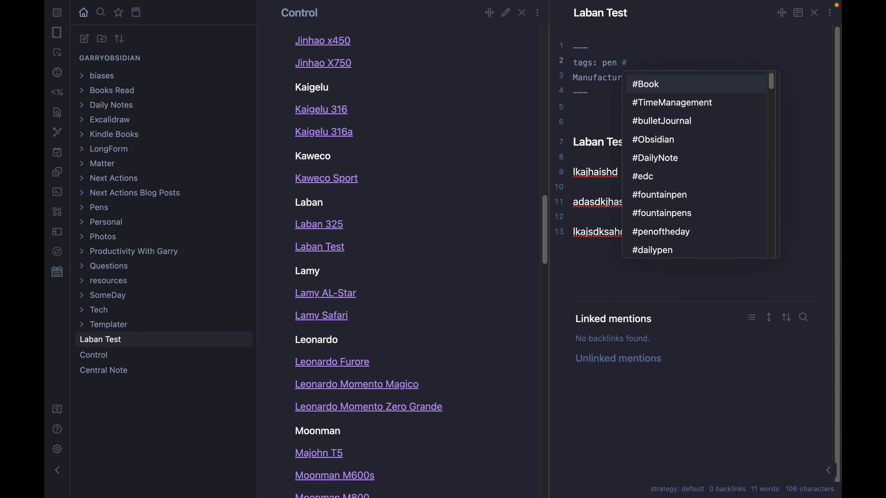
pyautogui.scroll(-2, 696, 158)
pyautogui.click(684, 146)
pyautogui.write('#Notetaking')
pyautogui.click(691, 63)
pyautogui.press('BackSpace')
pyautogui.click(627, 63)
pyautogui.press('BackSpace')
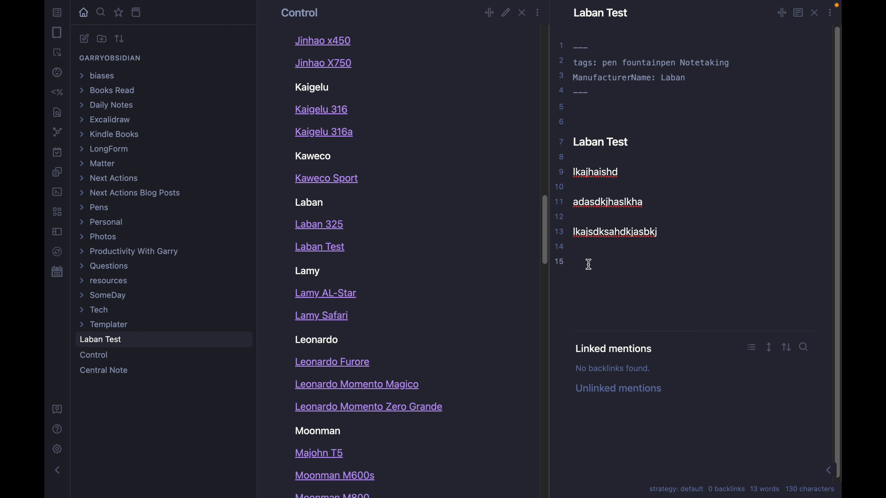
# Insert a suggested hashtag on a new line at the end of the note body, and close the Laban Test note
pyautogui.write('#')
pyautogui.click(633, 439)
pyautogui.click(815, 13)
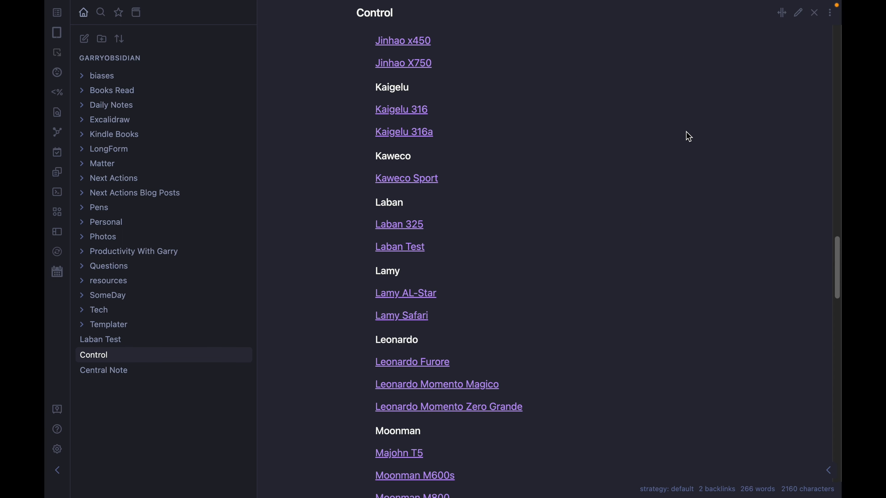
# Open the graph view of the whole vault
pyautogui.click(58, 138)
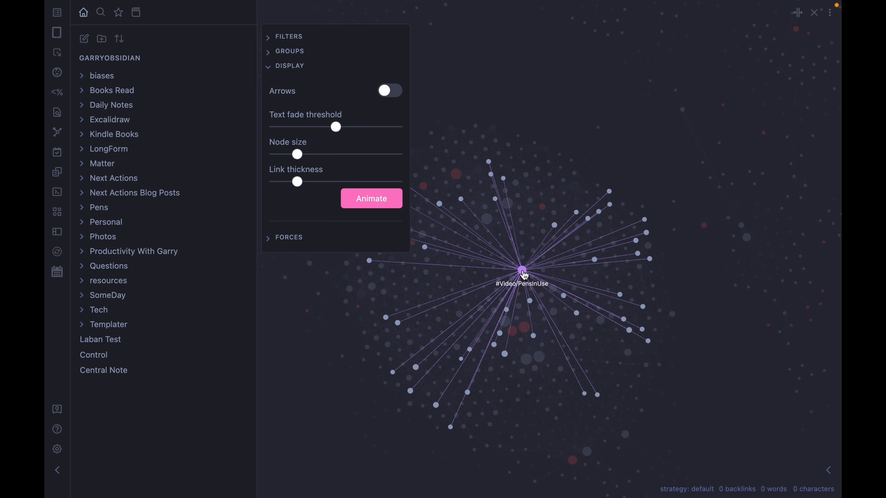
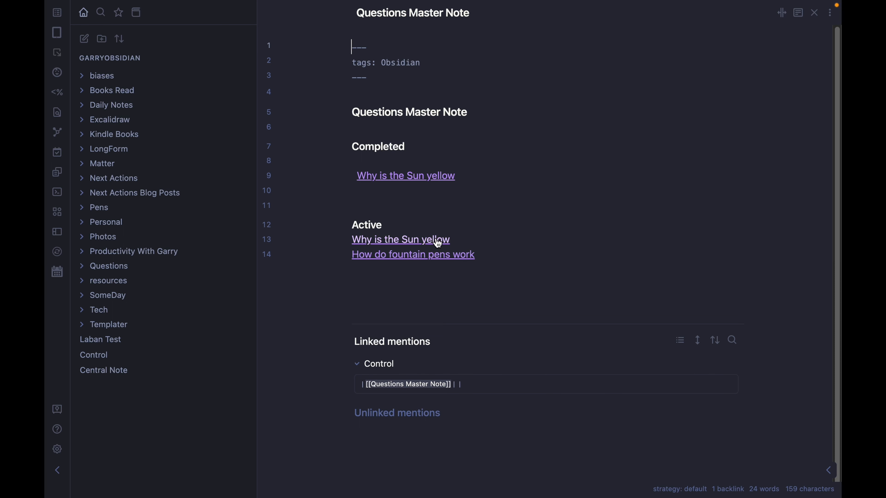
# Open the active question Why is the Sun yellow from the Questions Master Note and read through its Sun - Wikipedia page
pyautogui.click(428, 243)
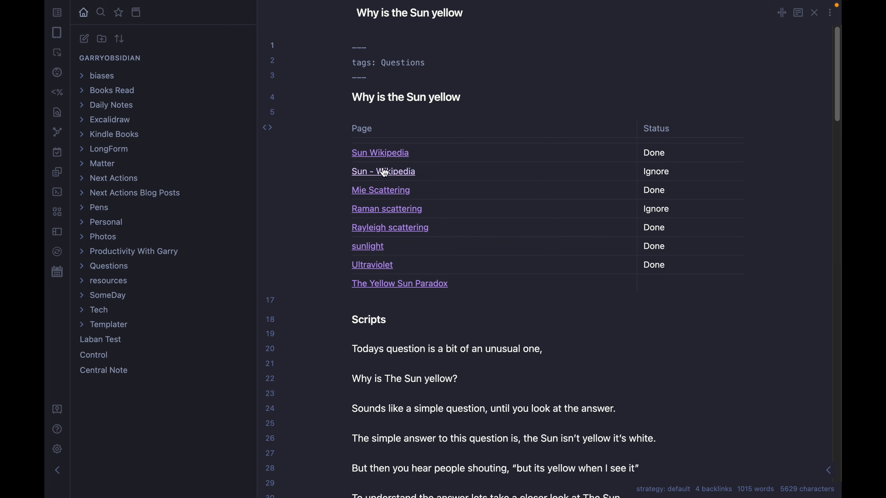
pyautogui.moveTo(393, 178)
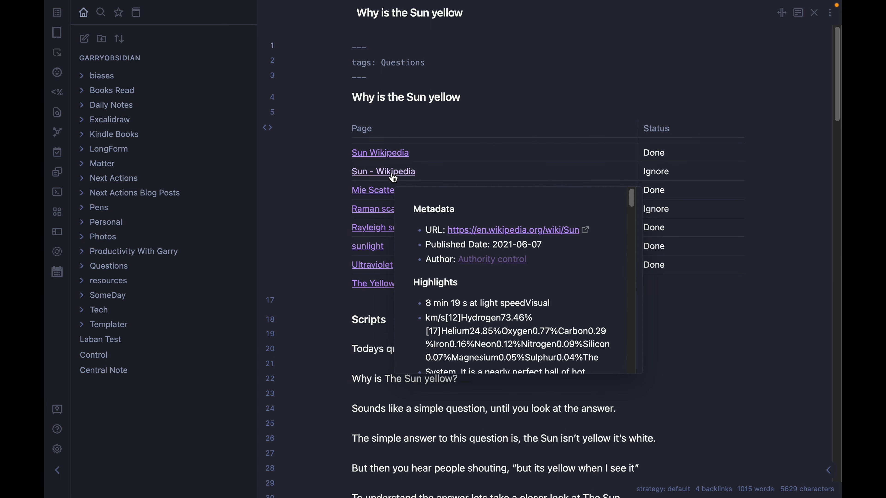
pyautogui.click(393, 178)
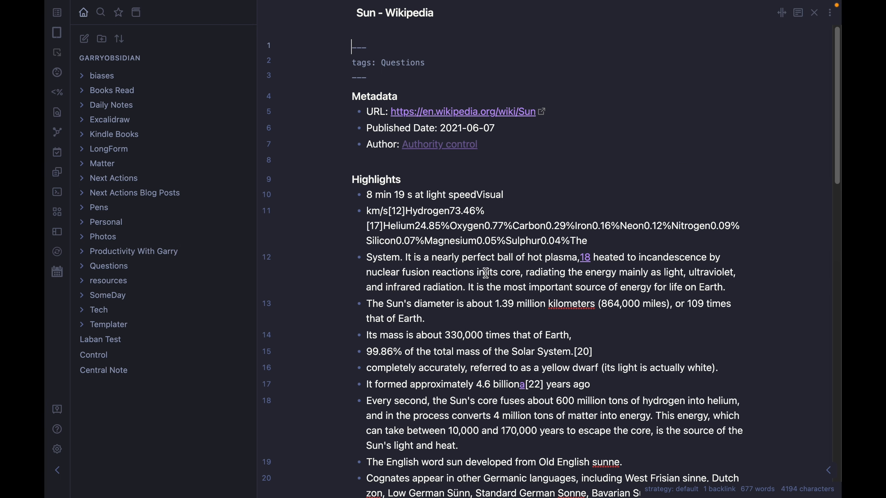
pyautogui.scroll(-8, 486, 273)
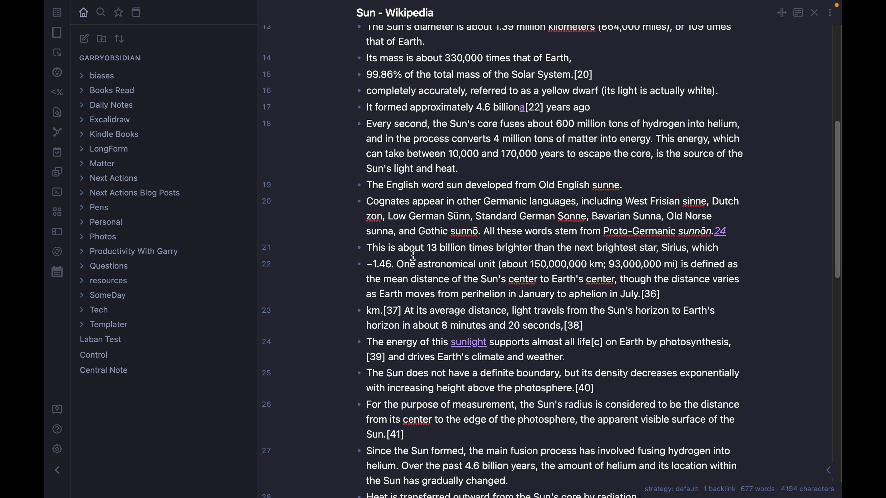
pyautogui.scroll(5, 412, 255)
# Go from the Control note through Questions Master Note and the active Why is the Sun yellow question to Sun Wikipedia, and skim that note
pyautogui.click(94, 355)
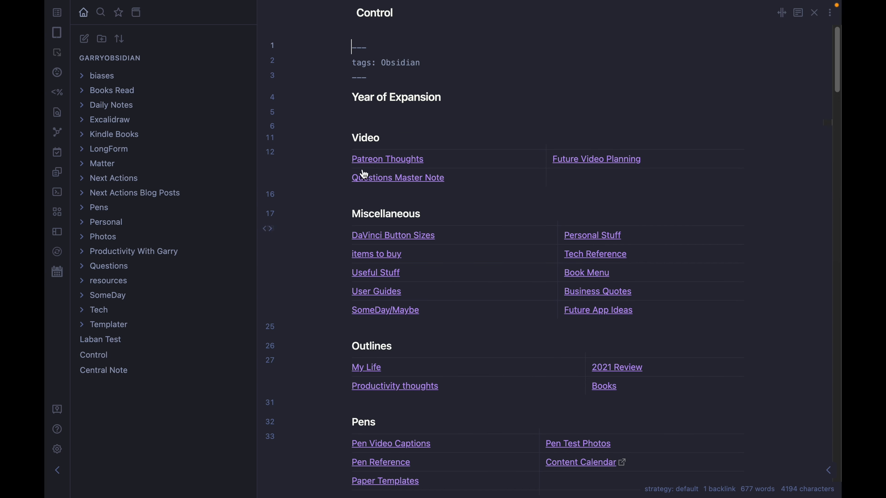
pyautogui.click(426, 182)
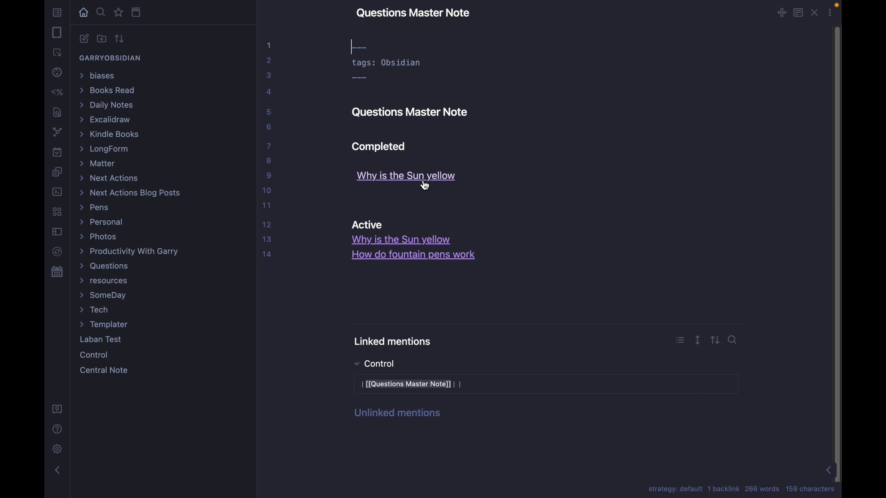
pyautogui.click(413, 242)
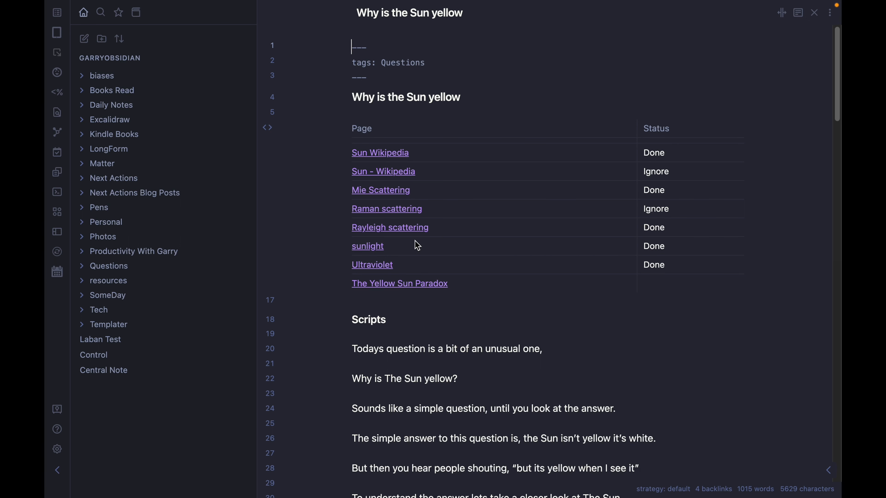
pyautogui.click(385, 155)
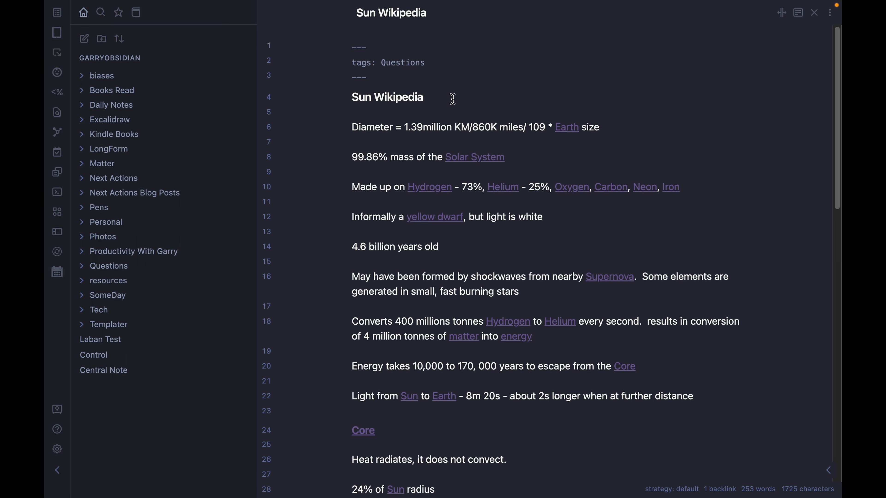
pyautogui.scroll(-20, 472, 273)
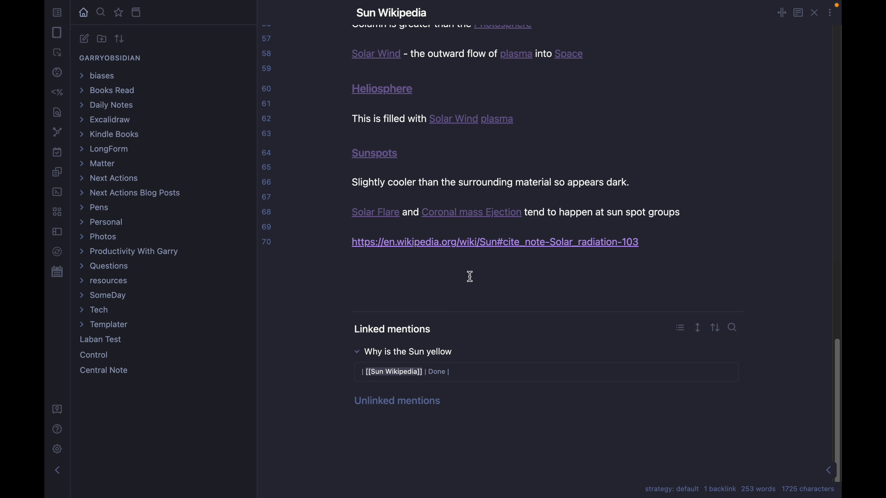
pyautogui.scroll(20, 470, 276)
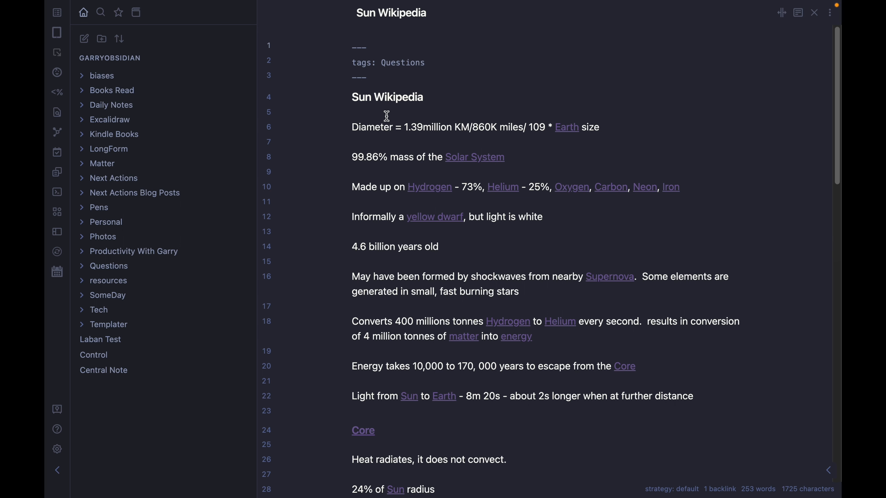
# Reveal the bracket syntax of the Earth link in the diameter line and review the Sun Wikipedia note down to its Photosphere section
pyautogui.click(554, 128)
pyautogui.press('Right')
pyautogui.scroll(-5, 520, 172)
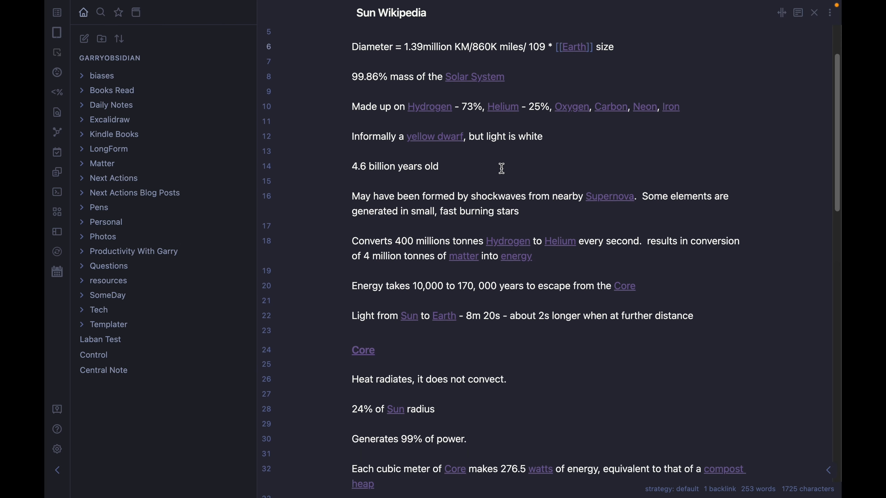
pyautogui.scroll(-3, 501, 169)
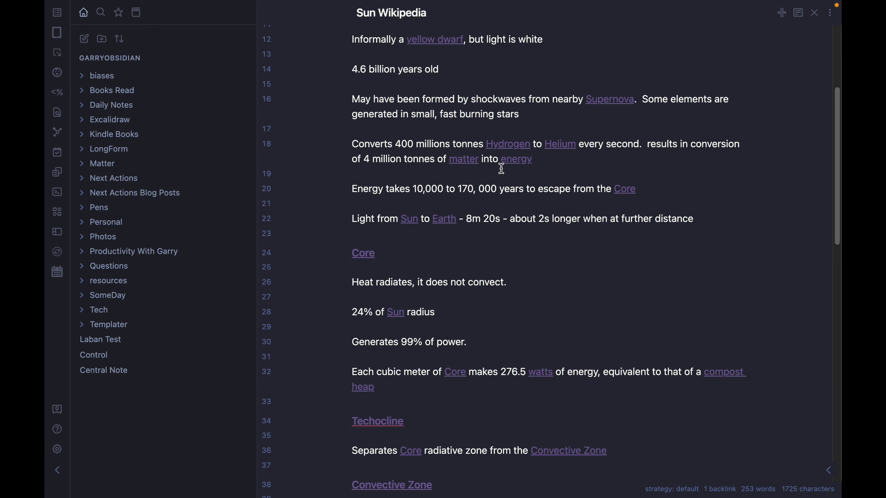
pyautogui.scroll(-1, 502, 169)
pyautogui.scroll(-1, 502, 169)
pyautogui.scroll(-12, 502, 169)
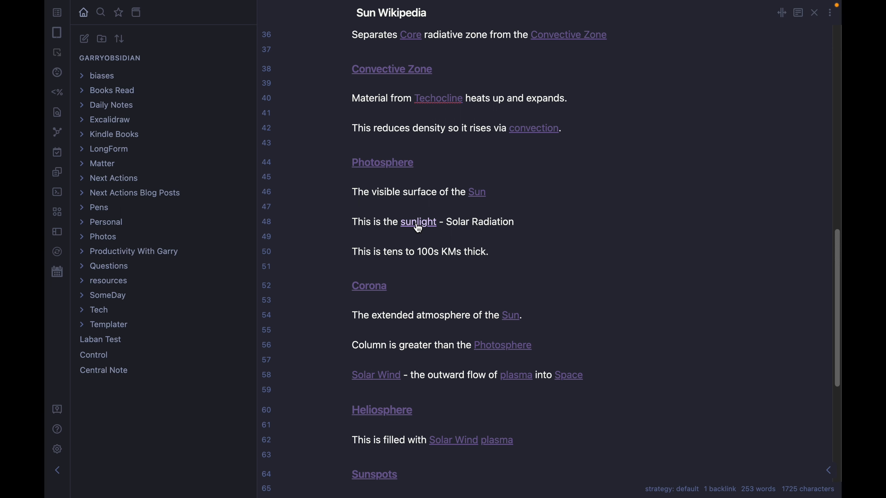
# Open the sunlight link from the Photosphere section in a split pane beside Sun Wikipedia and read through the sunlight note
pyautogui.moveTo(419, 229)
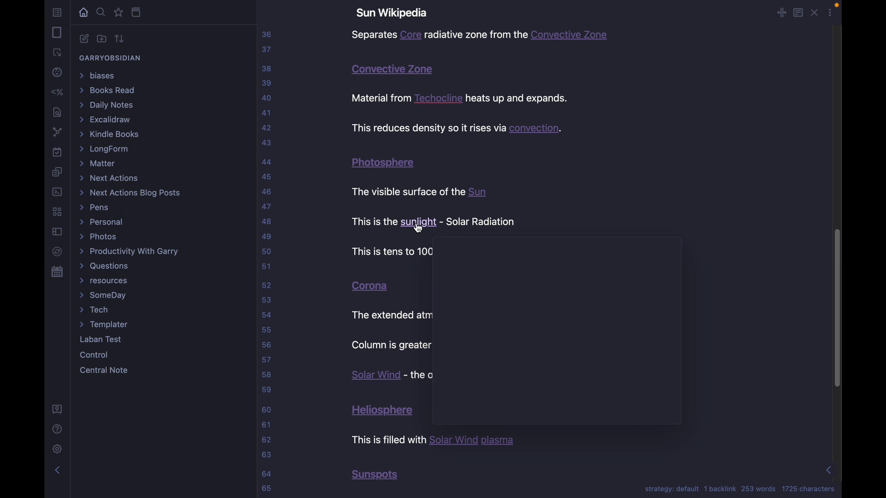
pyautogui.keyDown('super'); pyautogui.click(419, 228); pyautogui.keyUp('super')
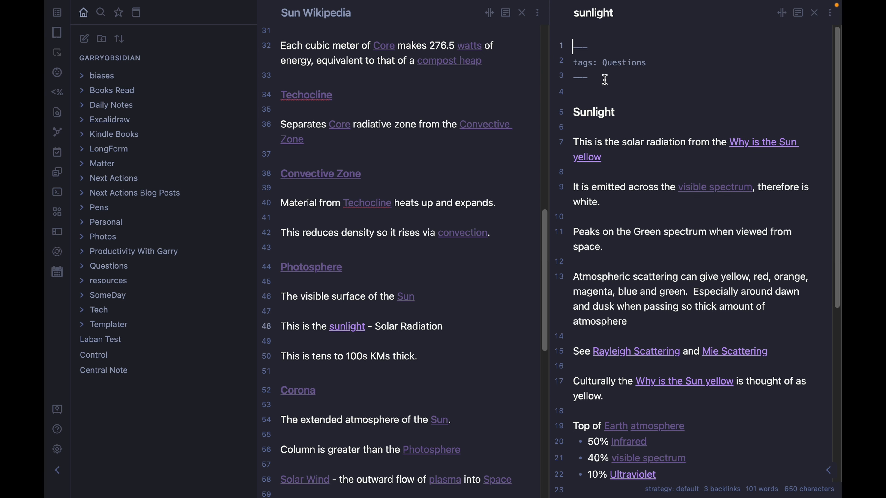
pyautogui.scroll(-1, 633, 100)
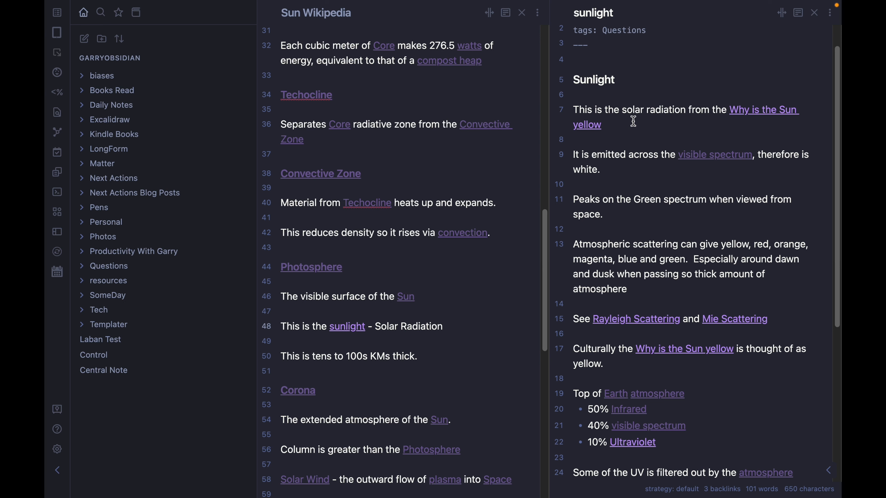
pyautogui.scroll(-2, 633, 121)
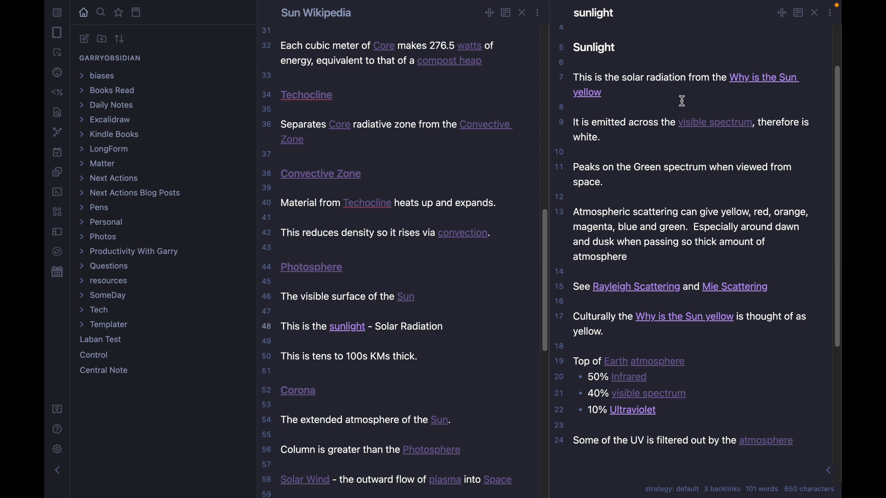
pyautogui.scroll(-2, 648, 98)
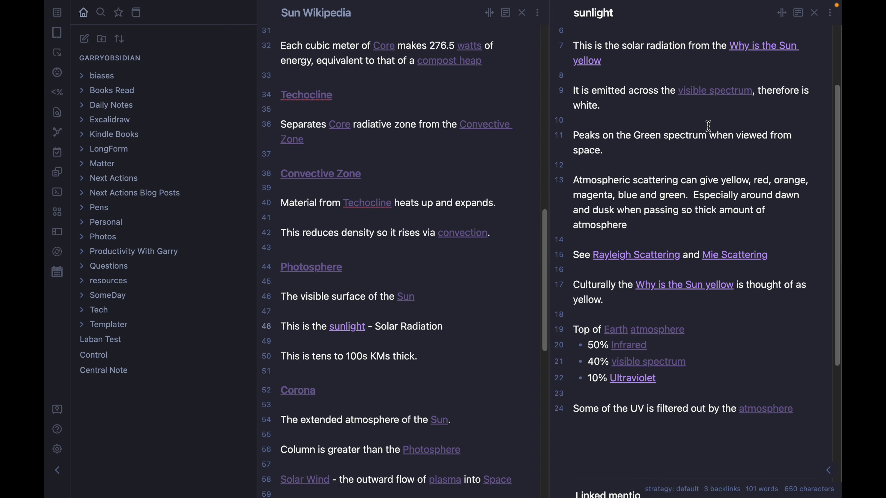
pyautogui.scroll(-1, 708, 127)
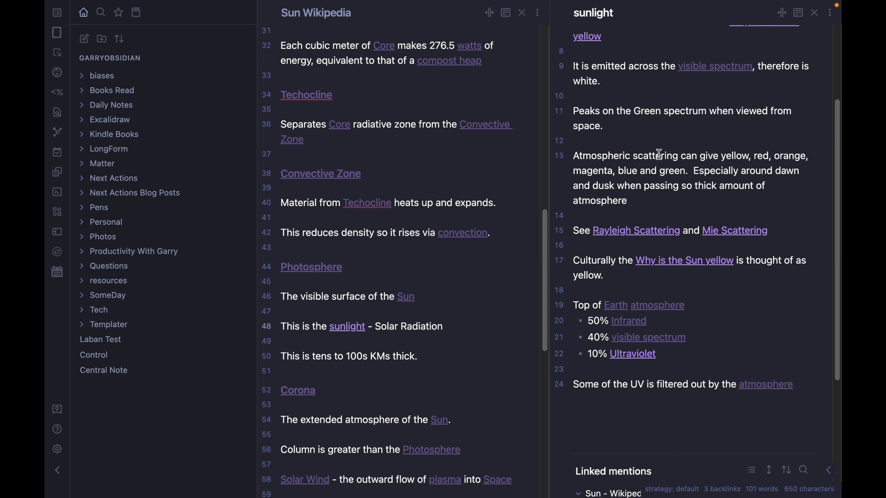
pyautogui.scroll(-5, 659, 154)
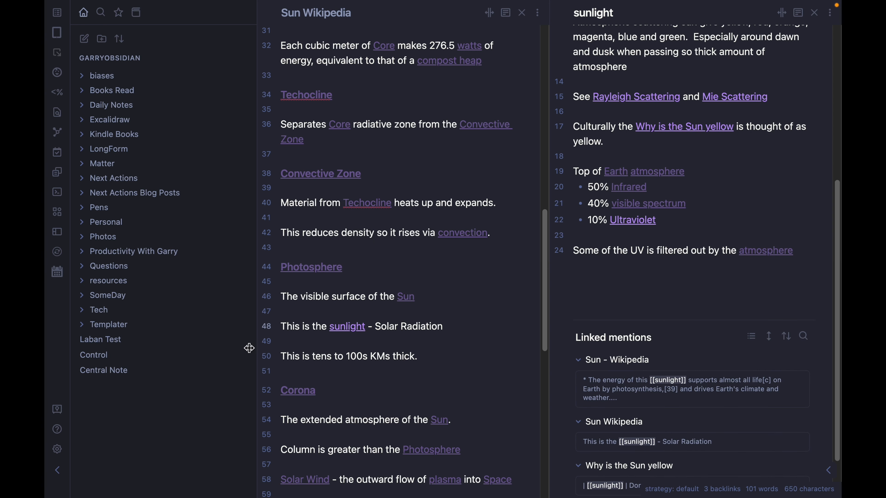
# Copy the Wikipedia URL from the end of Sun Wikipedia into a new paragraph at the end of the sunlight note
pyautogui.scroll(-15, 364, 313)
pyautogui.click(342, 320)
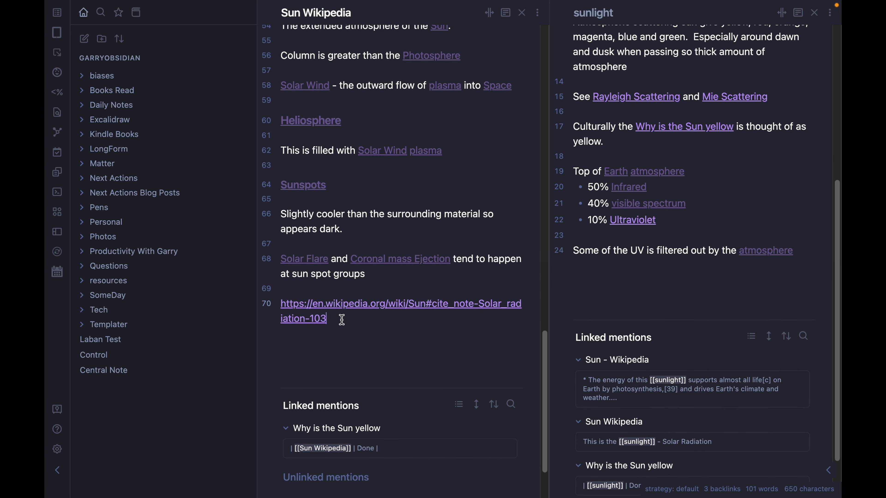
pyautogui.moveTo(342, 320); pyautogui.dragTo(277, 307)
pyautogui.press('super+c')
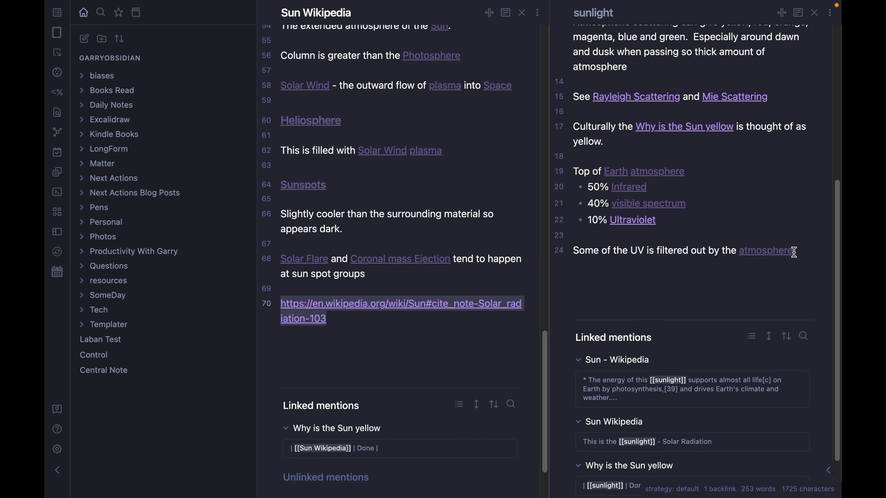
pyautogui.click(815, 254)
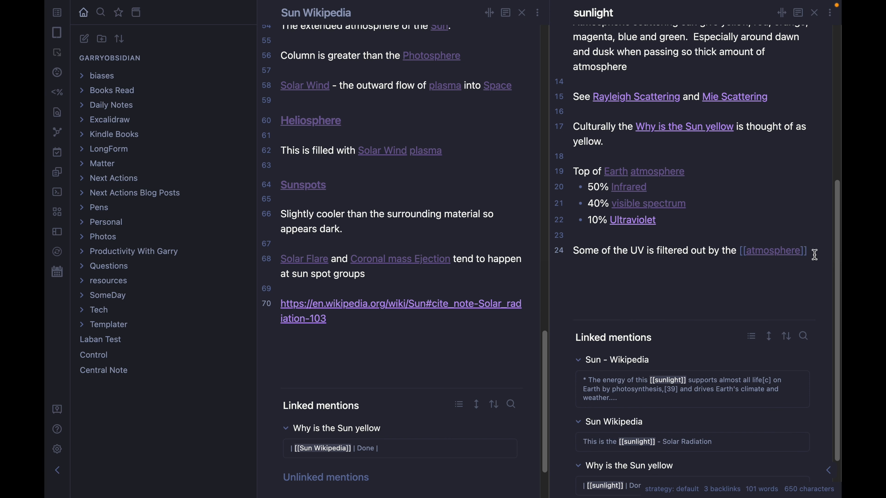
pyautogui.press('Return')
pyautogui.press('Return')
pyautogui.press('super+v')
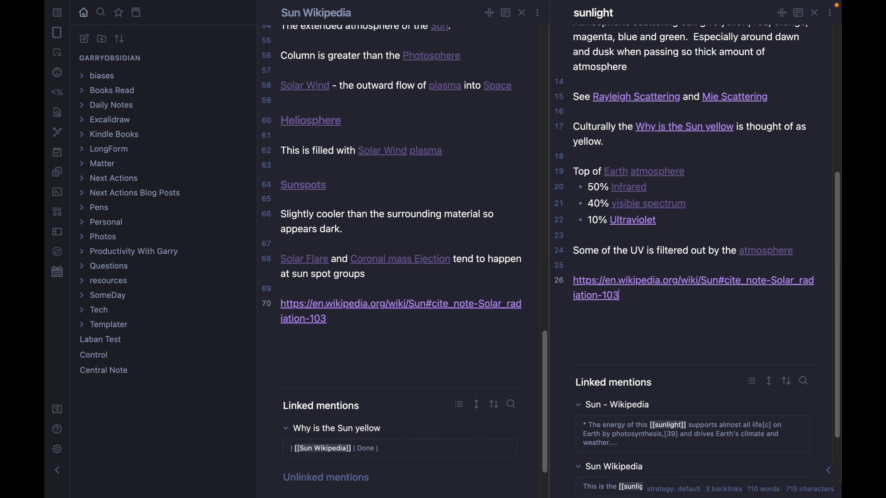
# Examine the linked mentions below the sunlight and Sun Wikipedia notes
pyautogui.scroll(-3, 662, 353)
pyautogui.scroll(-1, 663, 354)
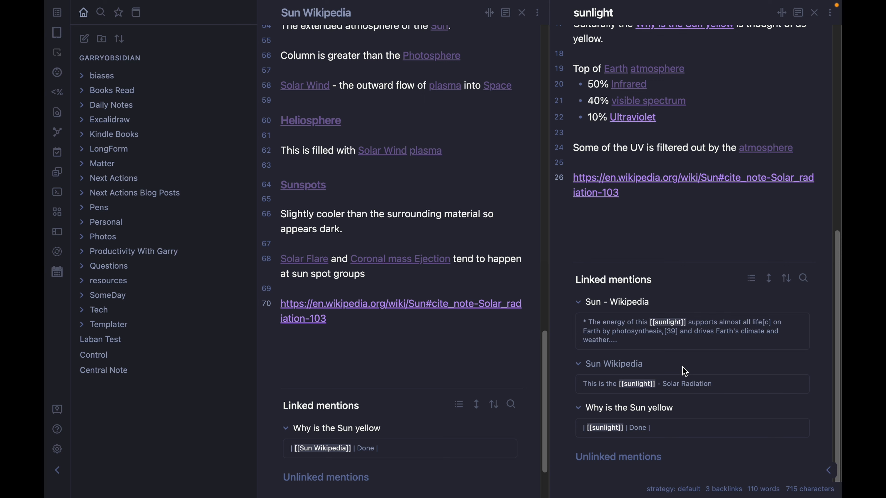
pyautogui.scroll(-3, 396, 425)
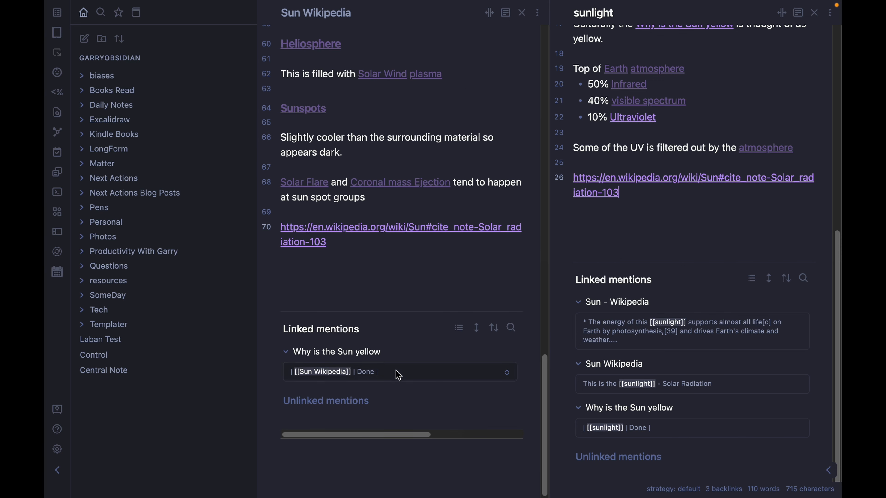